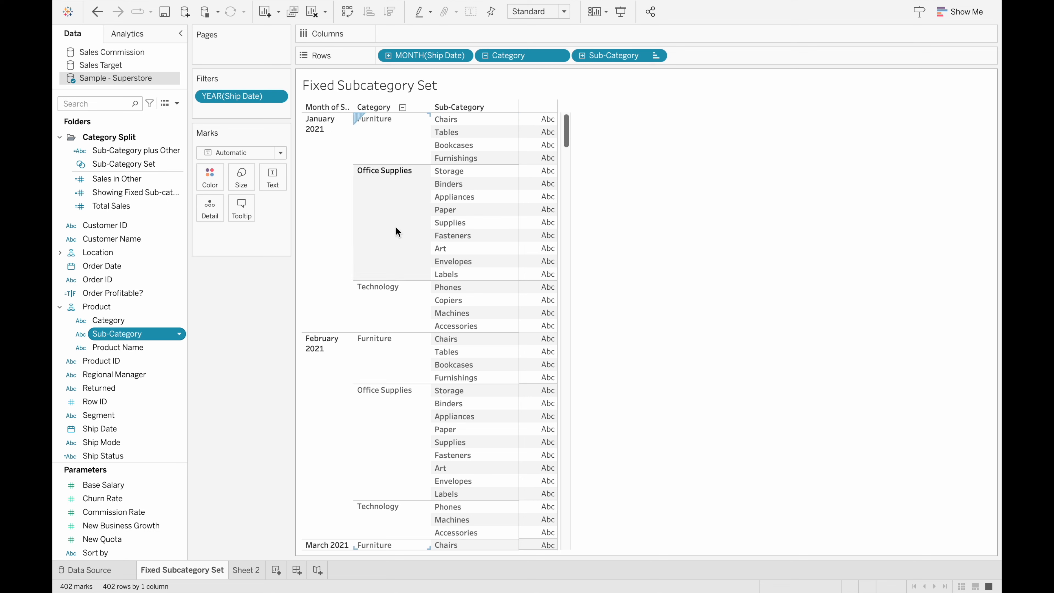
Step: Create a set from Sub-Category using a custom value list of Binders, Chairs, Machines, Paper, Phones, Storage and Tables
right_click(154, 334)
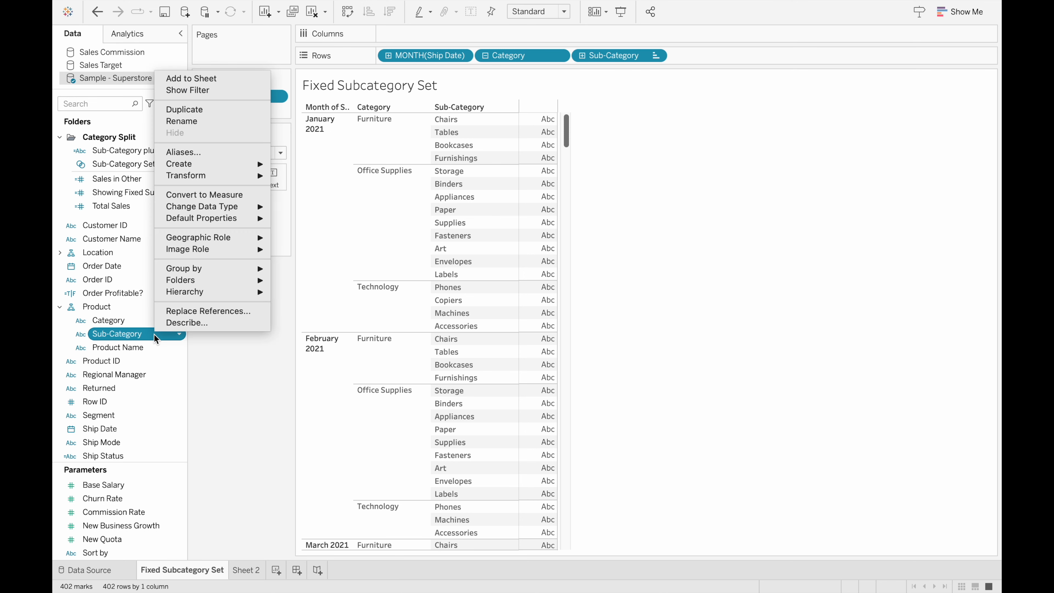
mouse_move(233, 164)
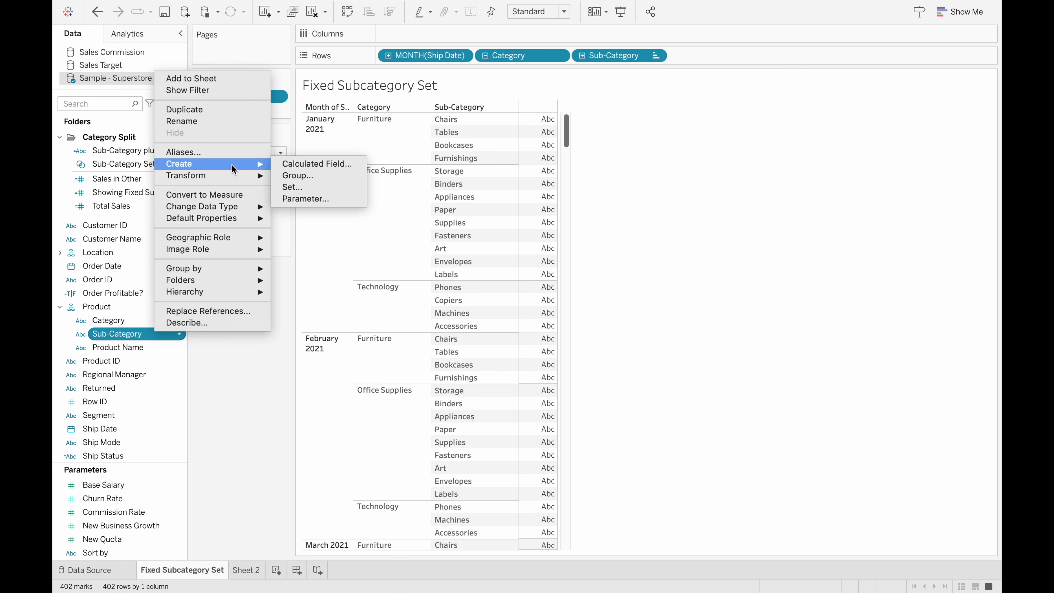
left_click(303, 188)
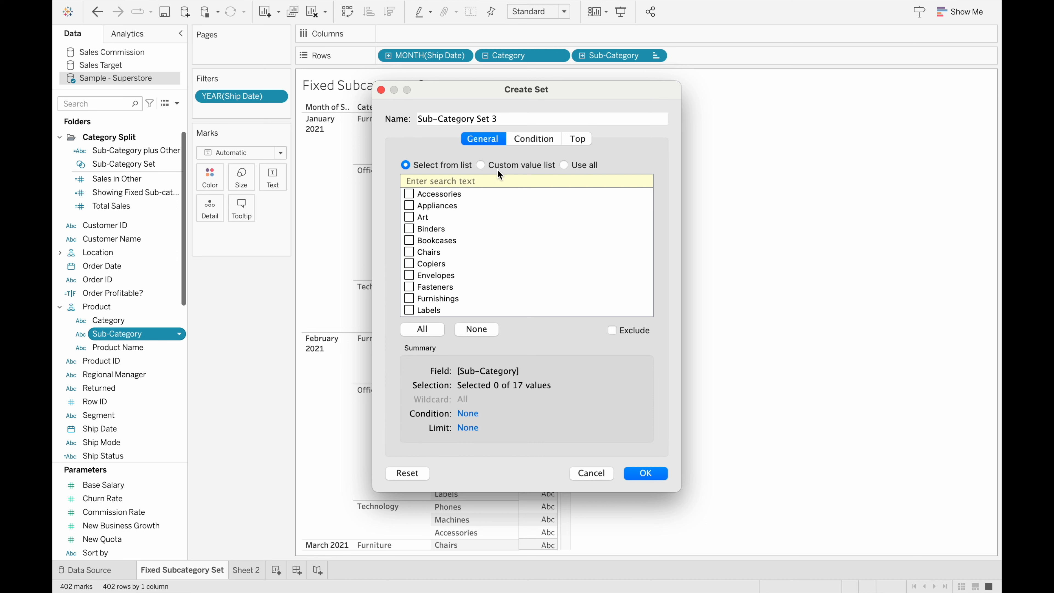
left_click(481, 165)
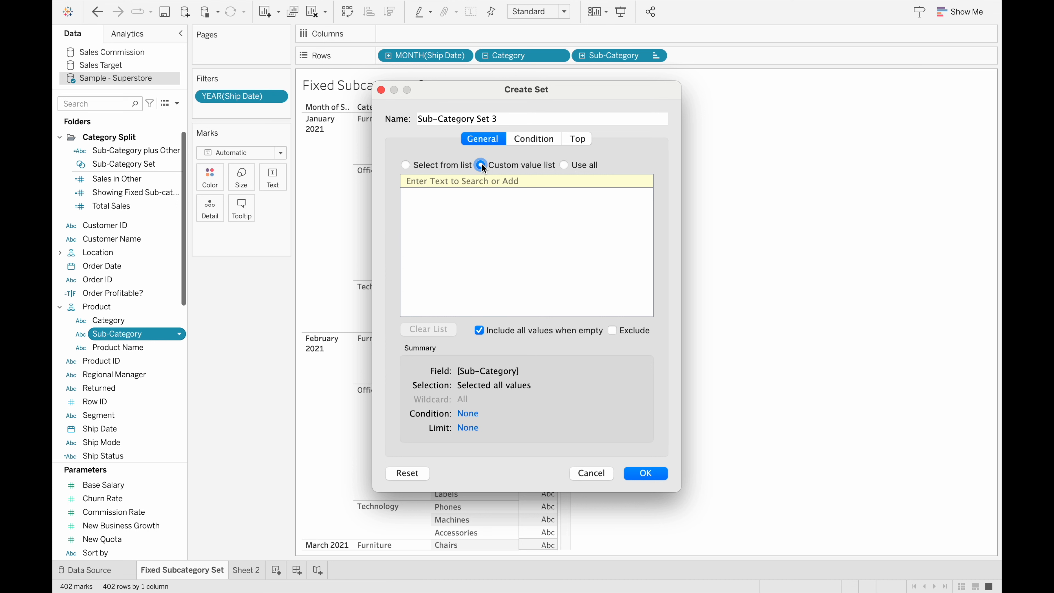
left_click(480, 176)
type("Binders Chairs Machines Paper Phones Storage Tables")
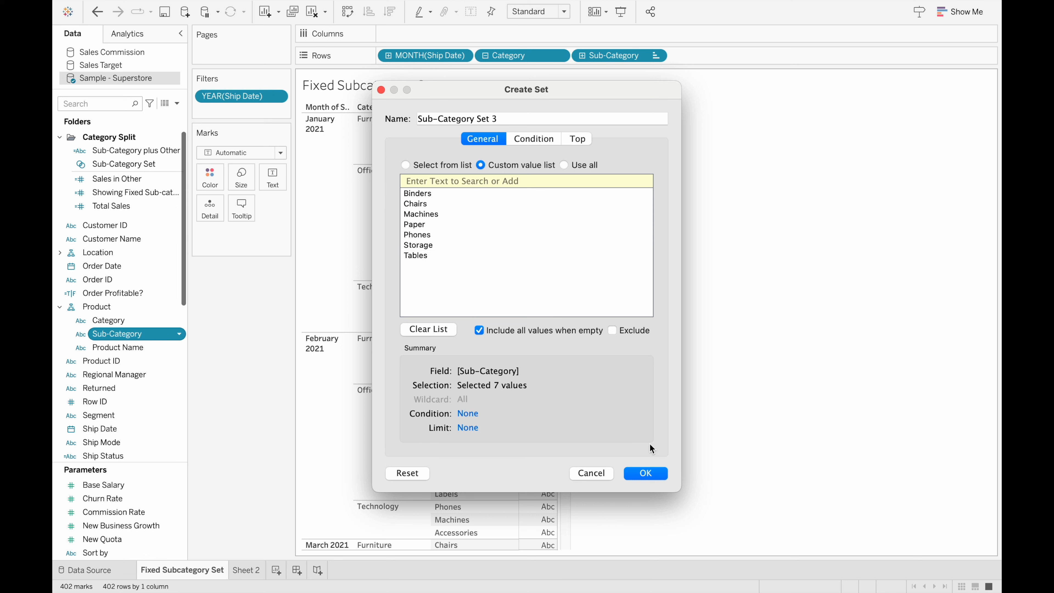
left_click(646, 473)
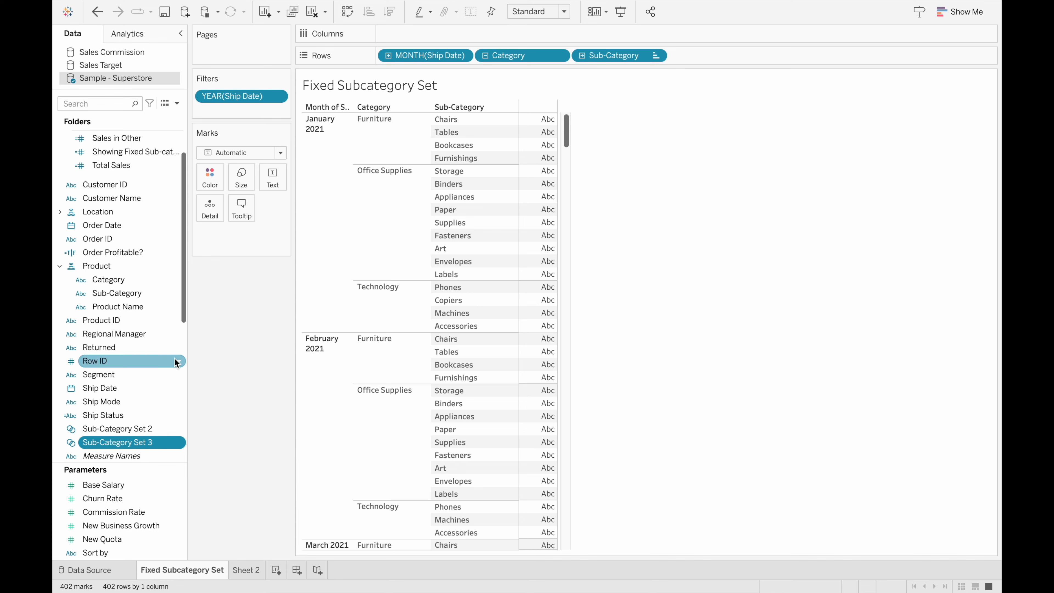
Step: Review the Sub-Category plus Other calculation and add that field to the rows after Sub-Category
scroll(174, 357, "up", 2)
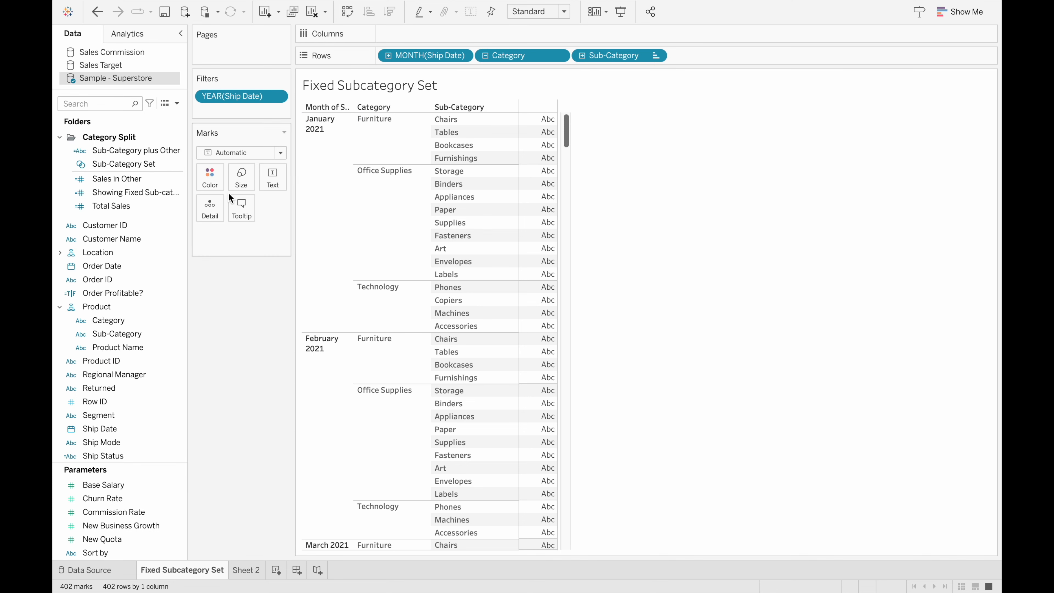
right_click(157, 151)
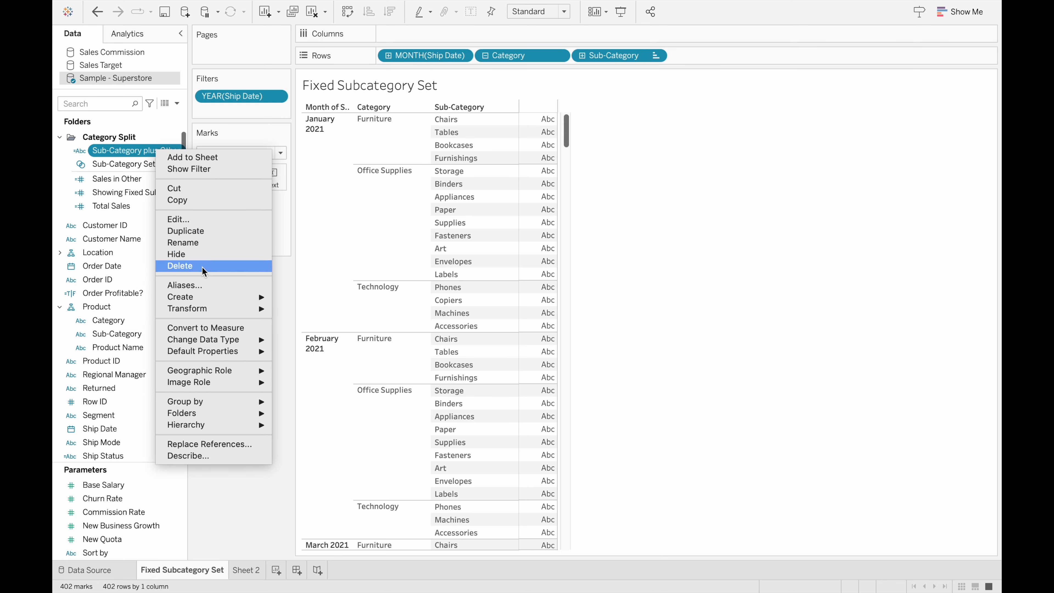
left_click(208, 222)
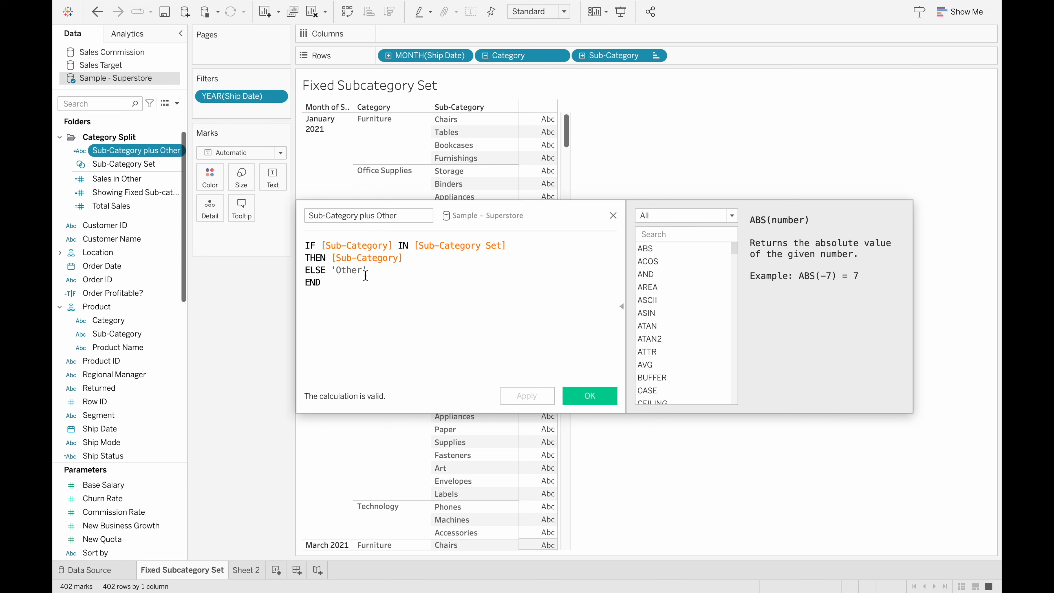
left_click(587, 397)
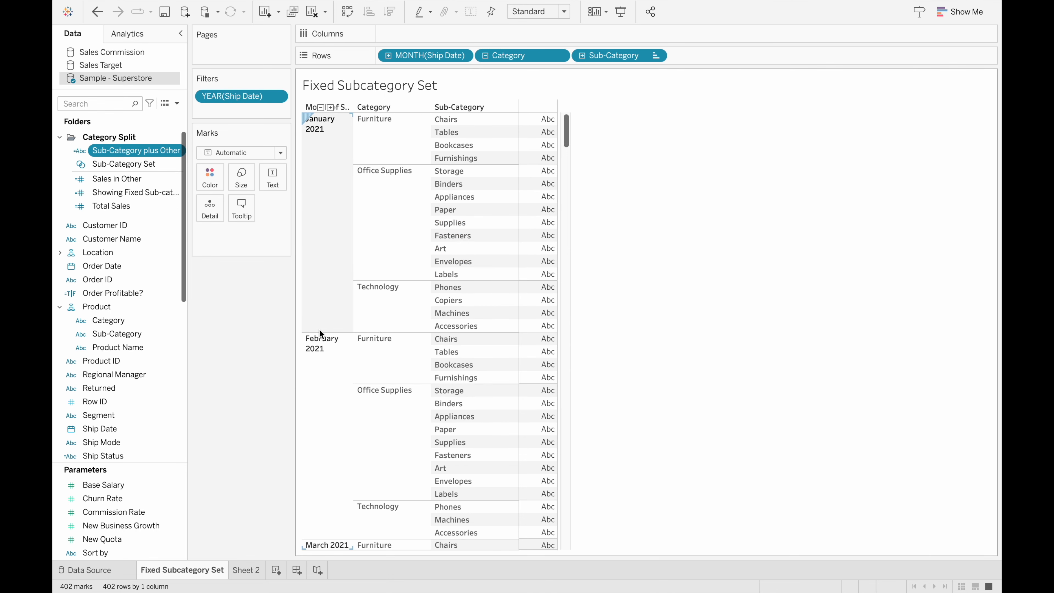
left_click_drag(156, 150, 729, 59)
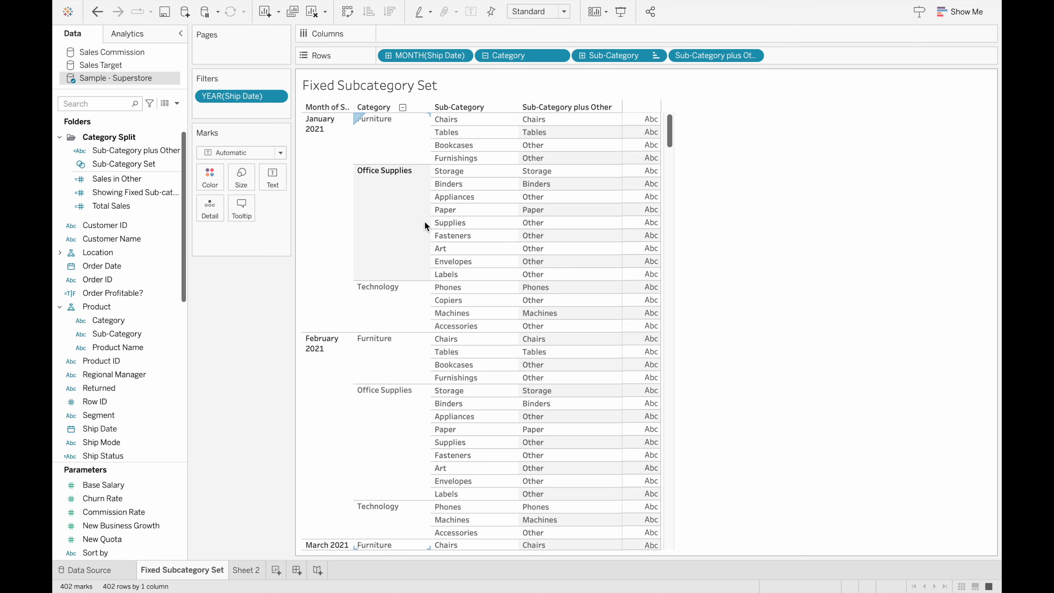
Step: Review the Sales in Other calculation and add that field to the rows after Sub-Category plus Other
left_click(148, 181)
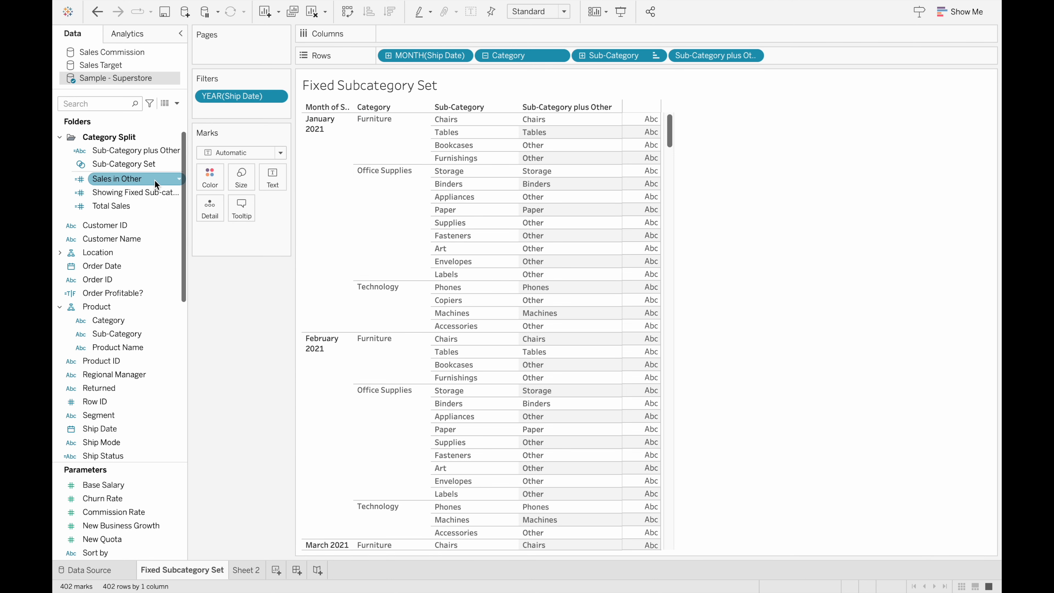
right_click(155, 180)
left_click(191, 249)
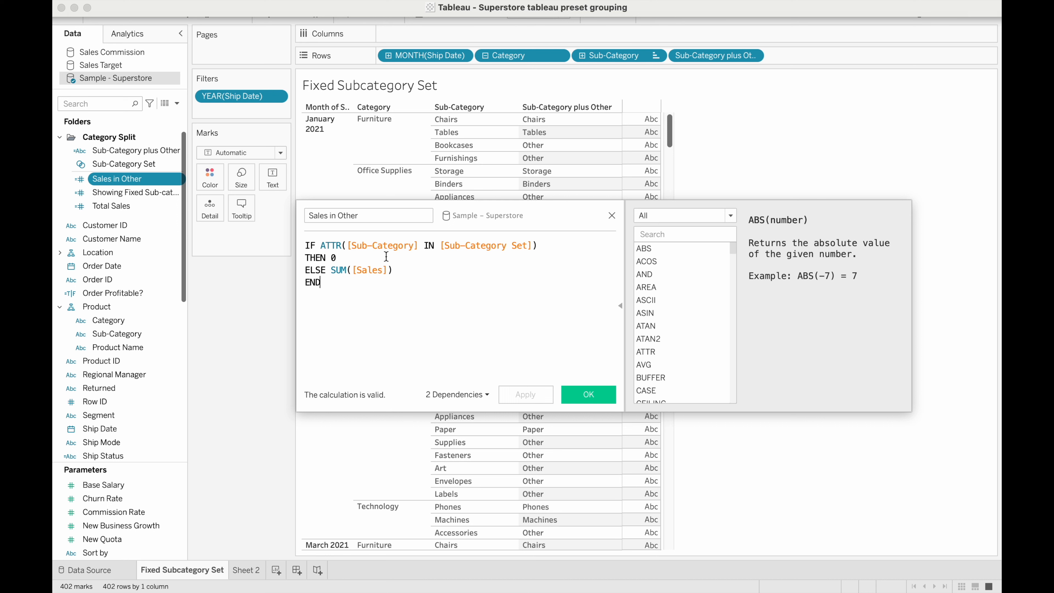
left_click(588, 394)
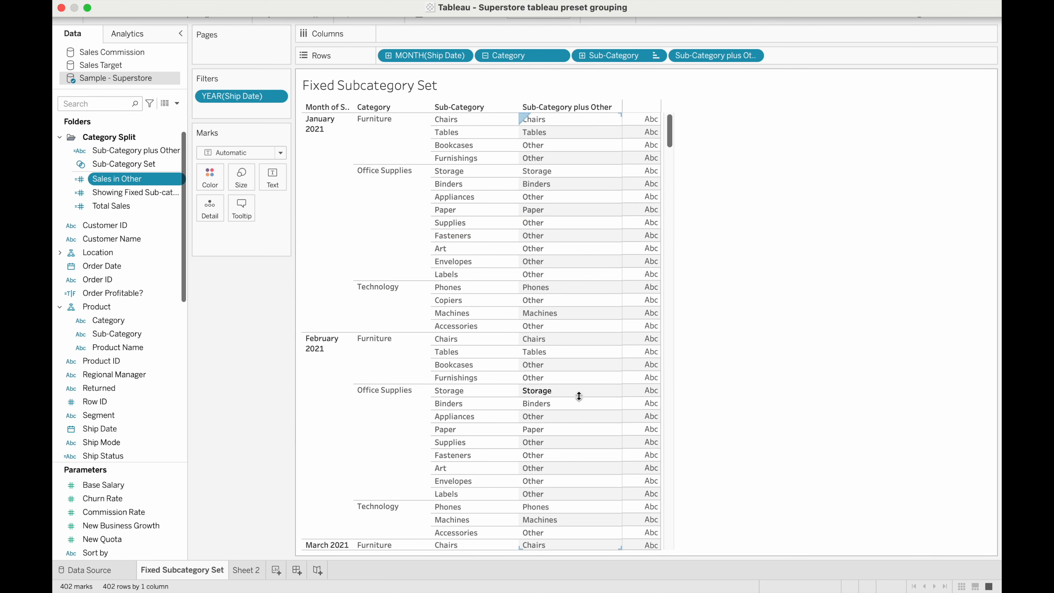
left_click_drag(123, 179, 803, 58)
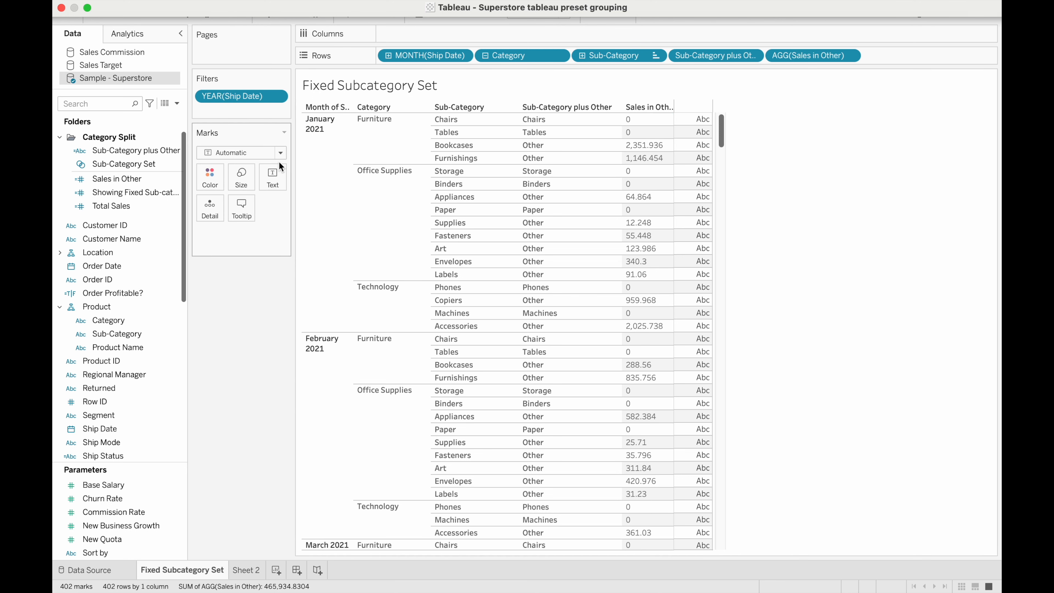
Step: Review the Total Sales calculation and add that field to the rows after Sales in Other
left_click(164, 183)
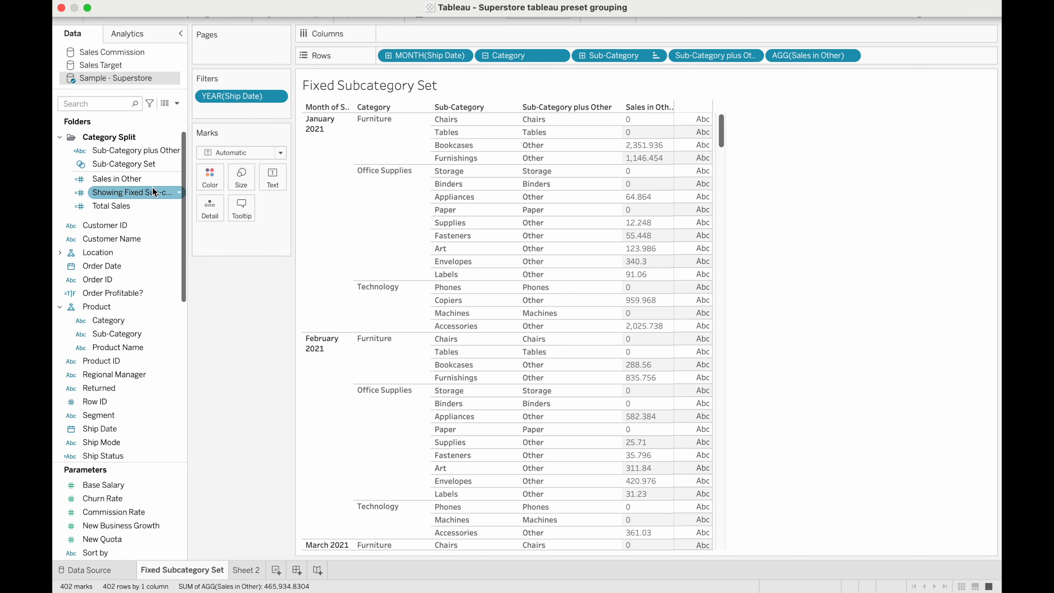
right_click(153, 205)
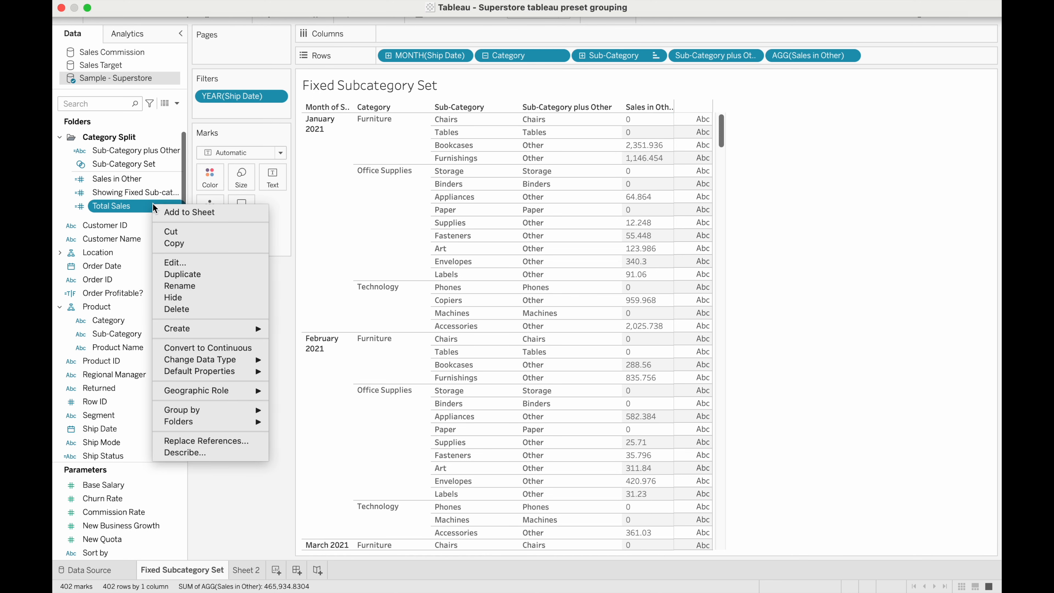
left_click(229, 264)
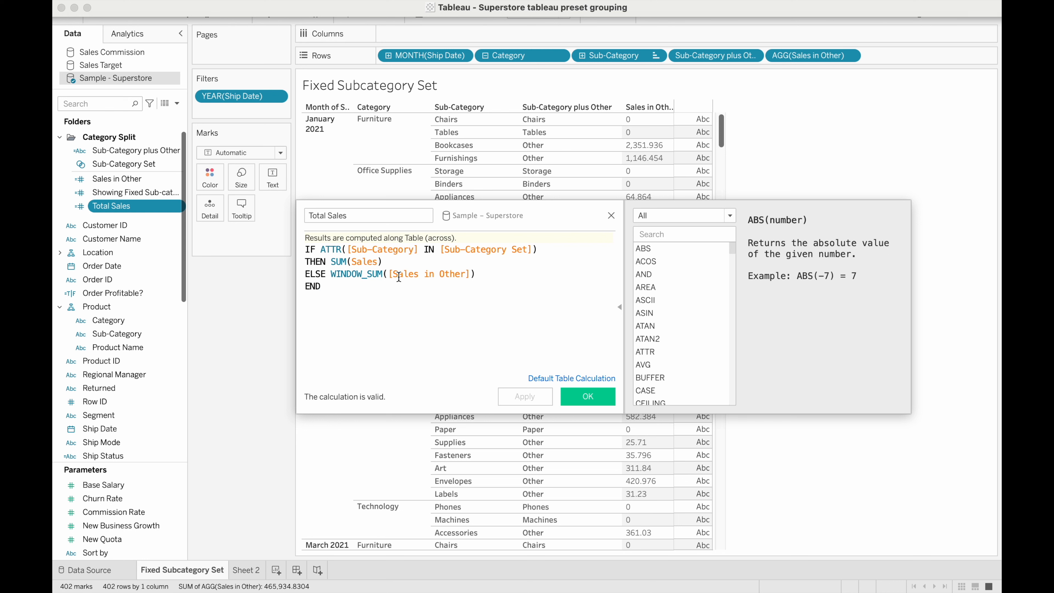
left_click(588, 397)
left_click_drag(128, 206, 899, 58)
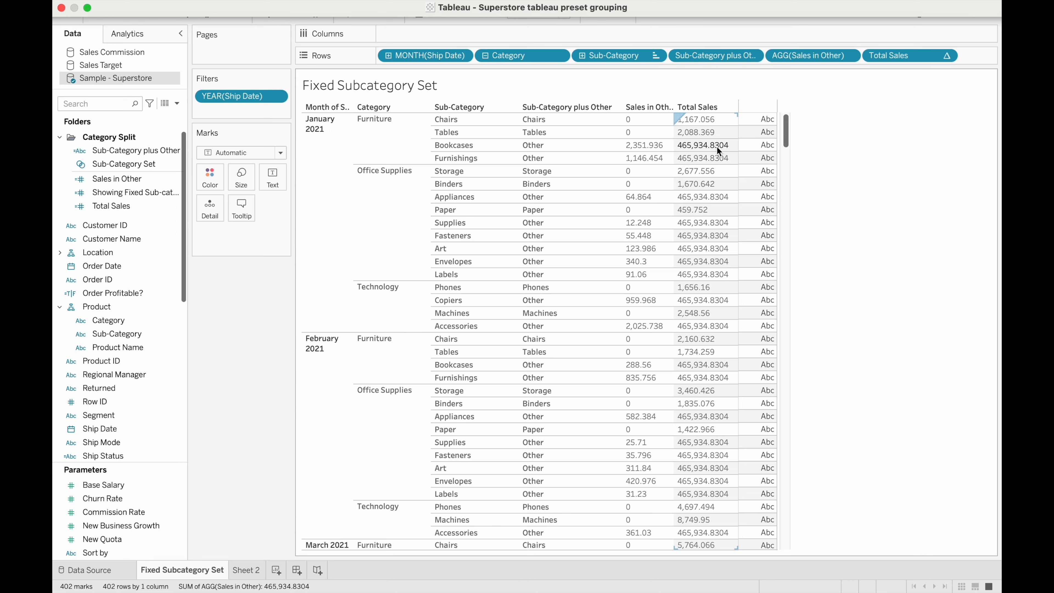
Step: Set the Total Sales table calculation in the rows to compute using Sub-Category
right_click(888, 55)
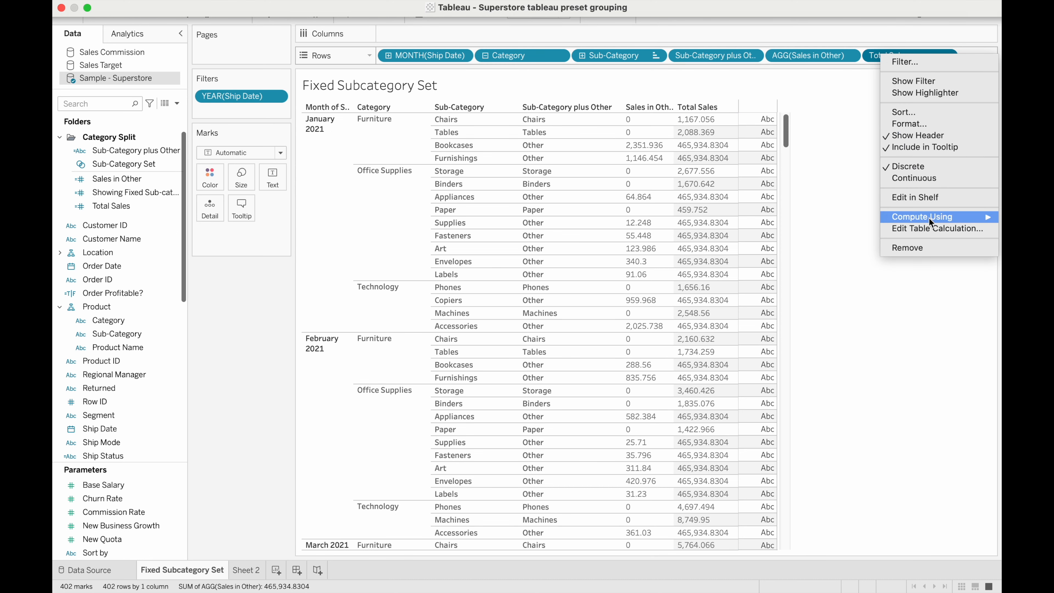
mouse_move(929, 216)
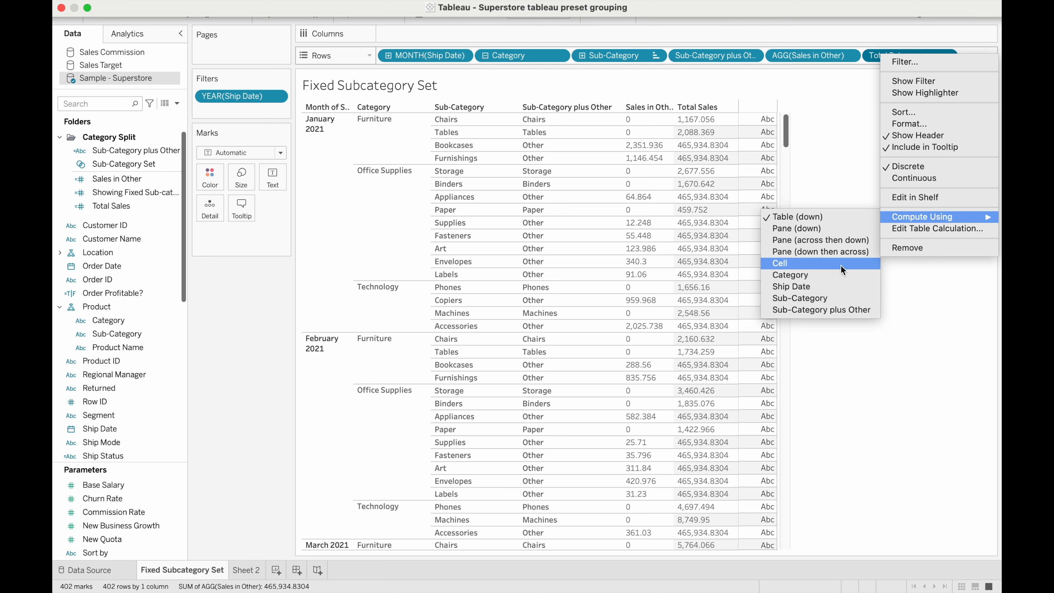
left_click(833, 295)
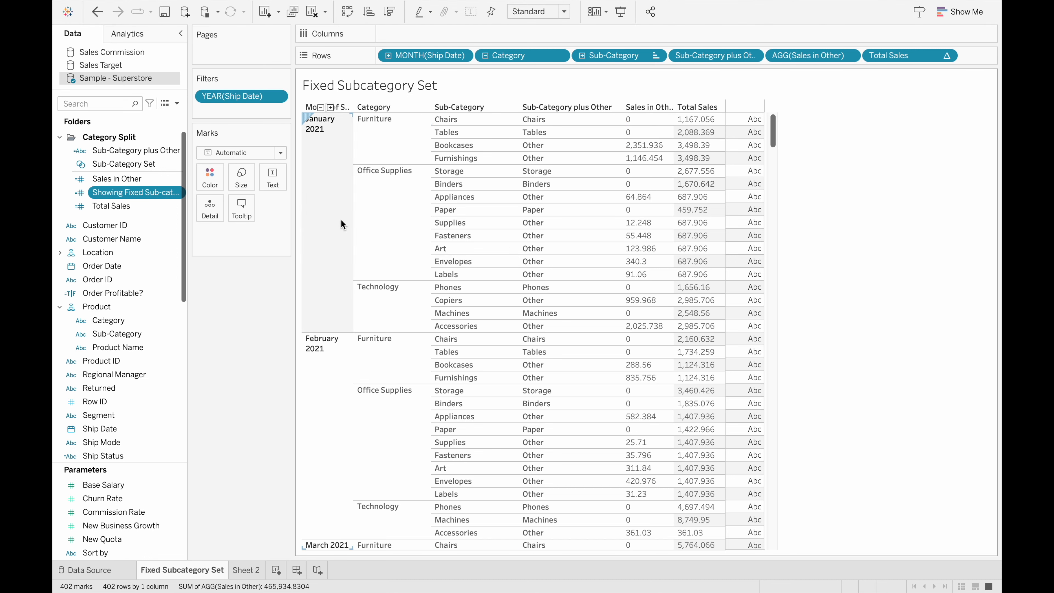
Step: Review the Showing Fixed Sub-categories and Other calculation and add the field as a filter keeping only value 1
right_click(152, 193)
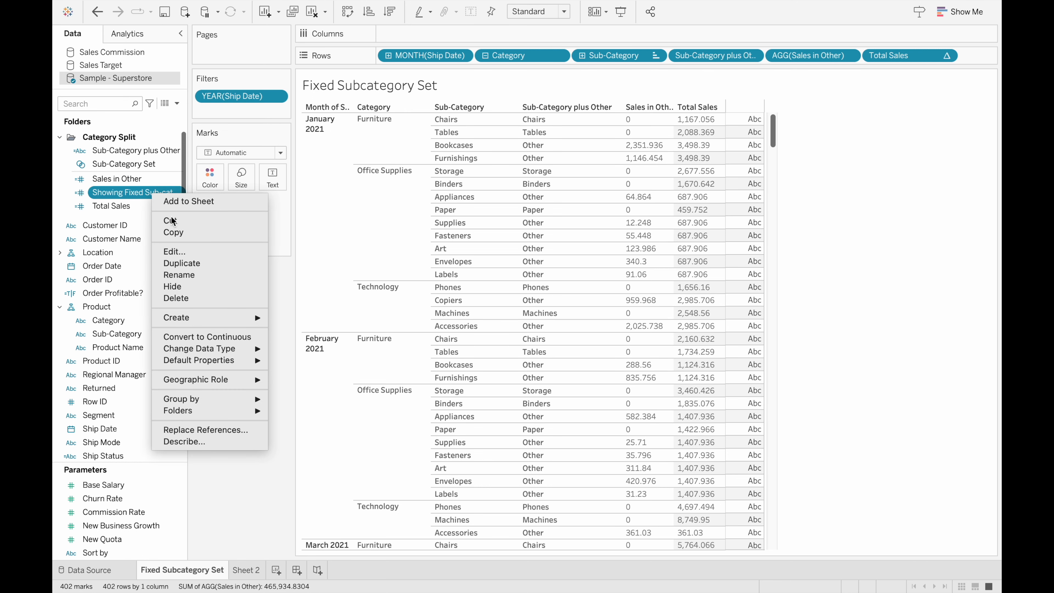
left_click(188, 252)
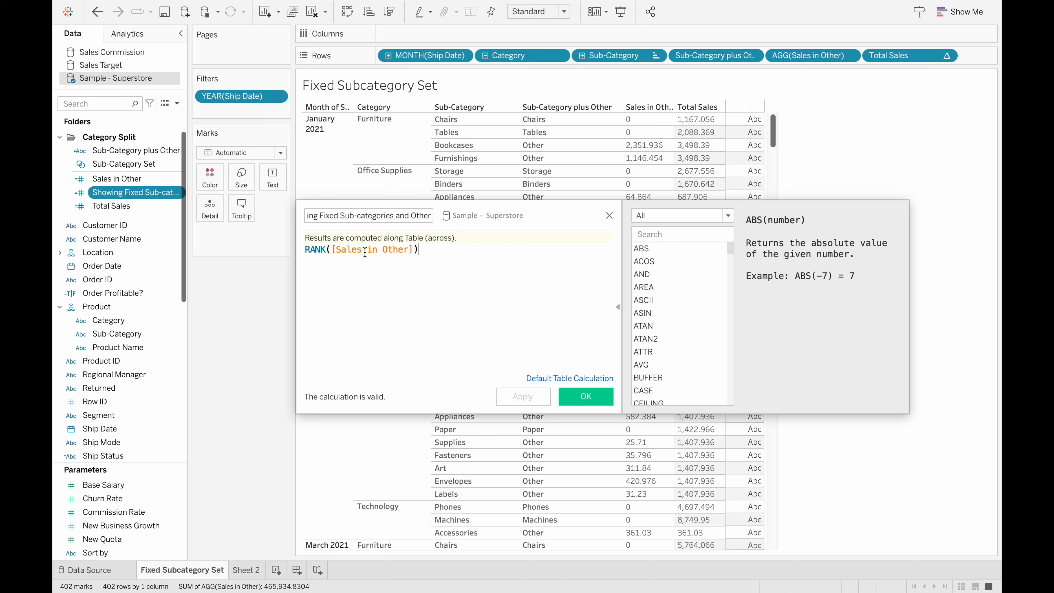
left_click(609, 216)
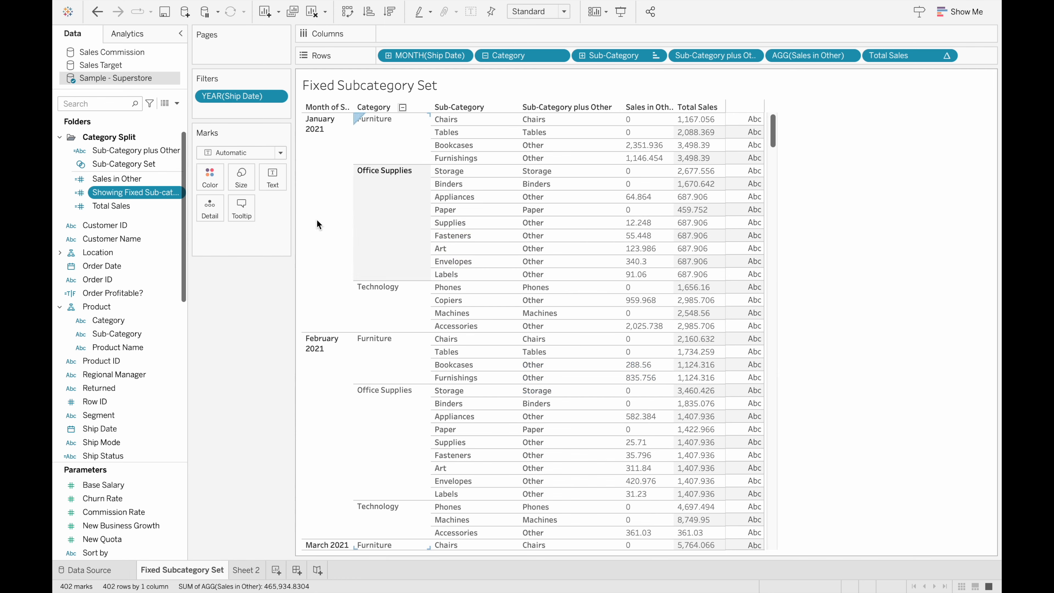
left_click_drag(114, 192, 228, 111)
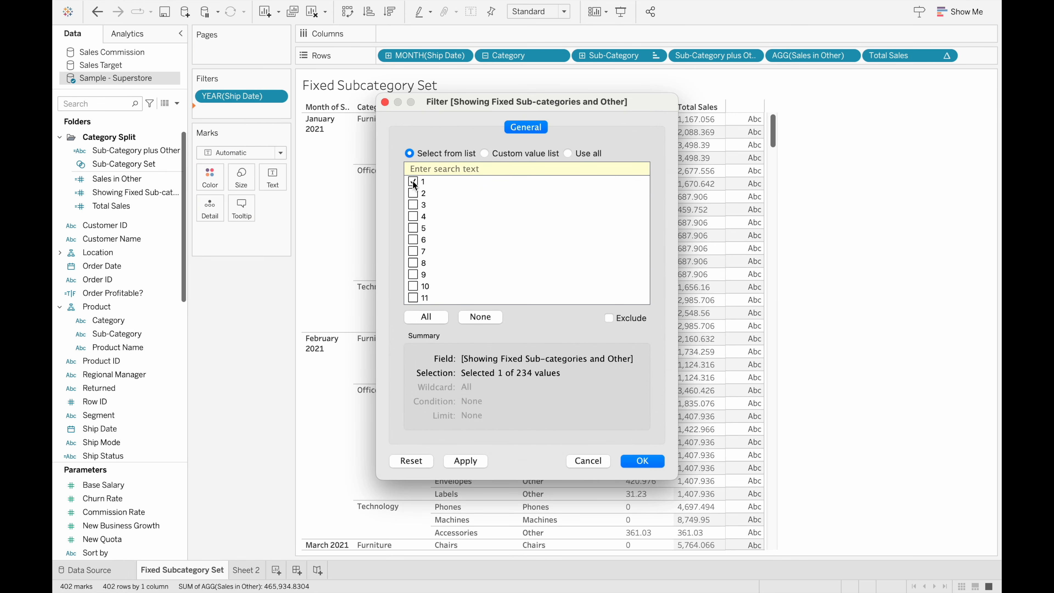
left_click(641, 460)
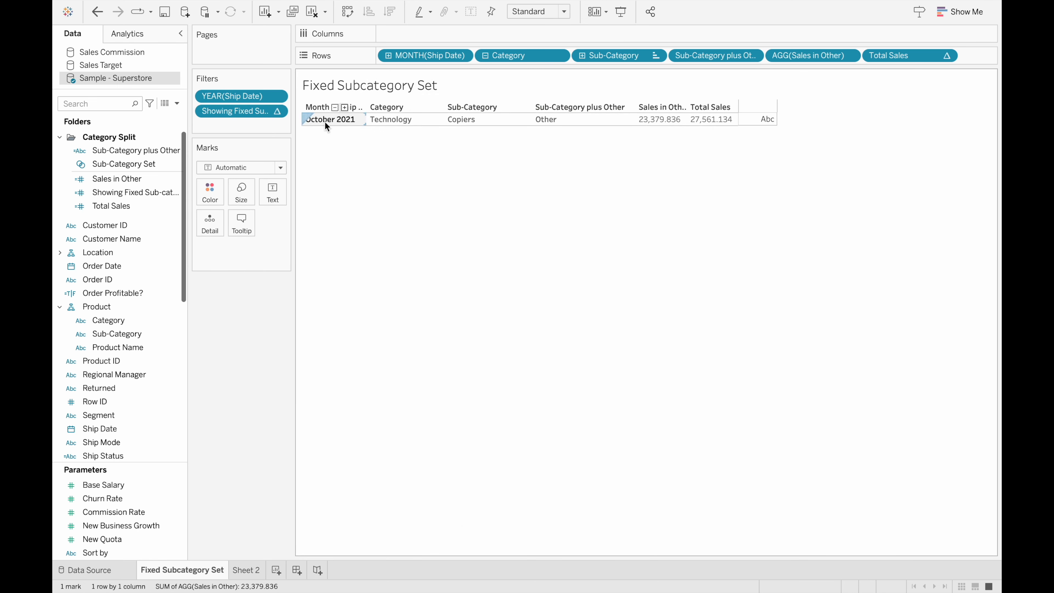
Step: Set the Showing Fixed Sub-categories and Other filter to compute using Sub-Category and keep only value 1
right_click(249, 112)
mouse_move(324, 200)
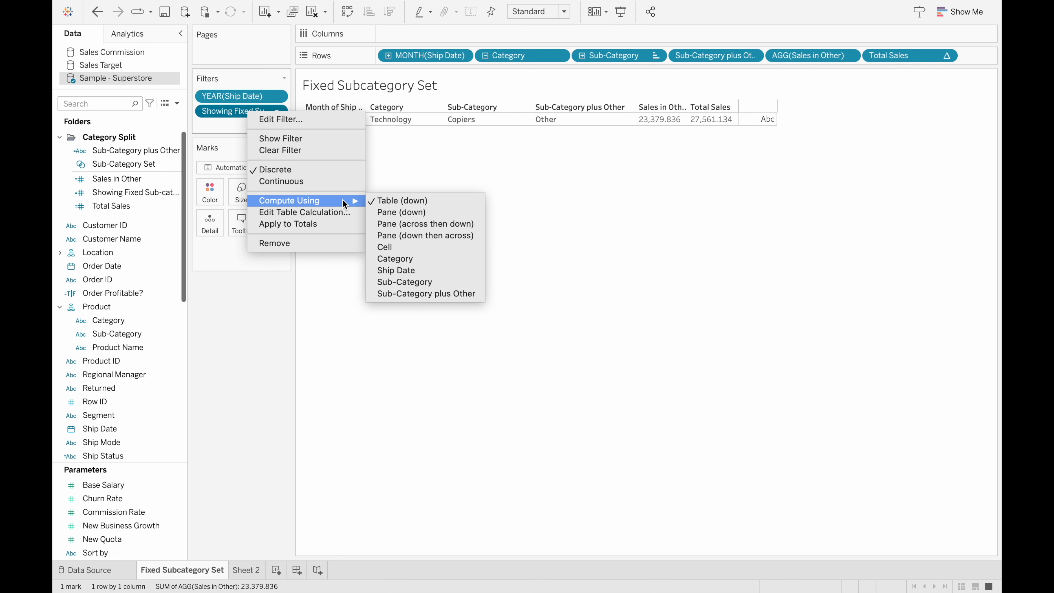
left_click(425, 282)
left_click(413, 182)
left_click(643, 459)
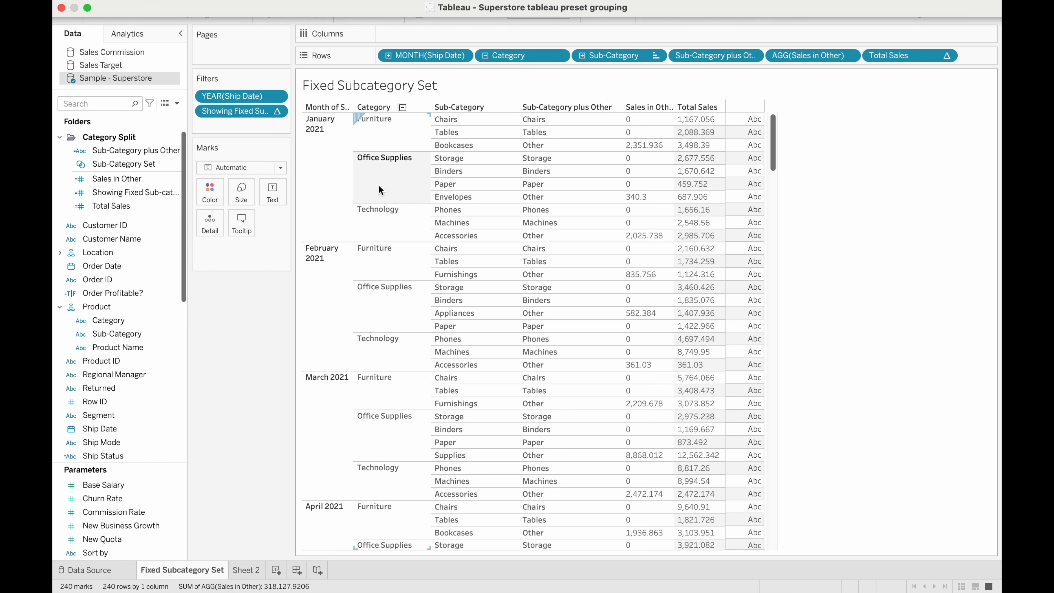
Step: Place Showing Fixed Sub-categories and Other before Sub-Category in the rows to inspect the ranks, and return it to the filters keeping only value 1
mouse_move(250, 111)
left_mouse_down()
mouse_move(513, 106)
mouse_move(579, 90)
mouse_move(504, 59)
mouse_move(576, 55)
left_mouse_up()
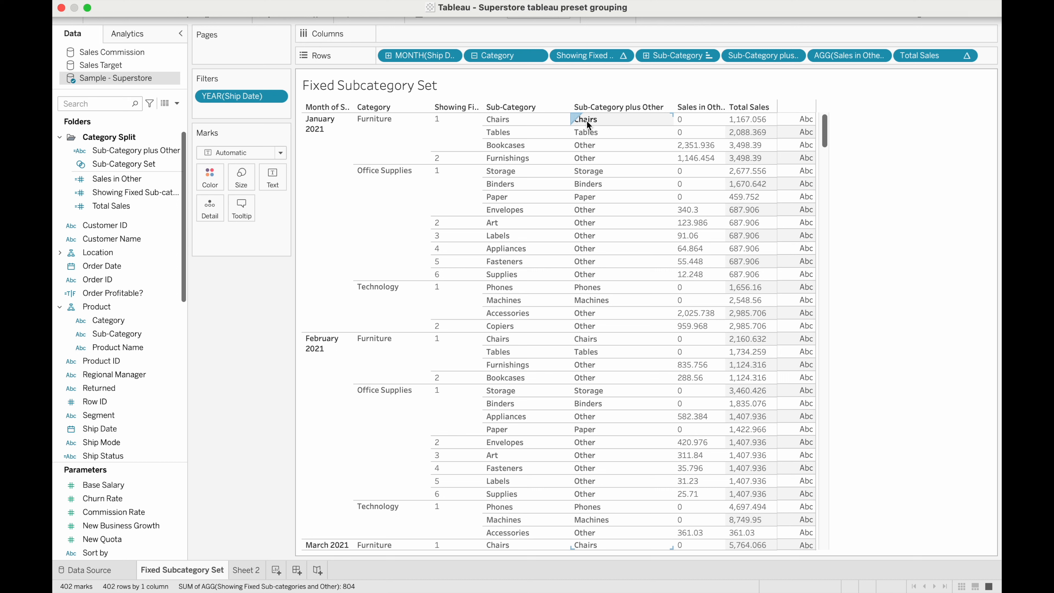
left_click(548, 121)
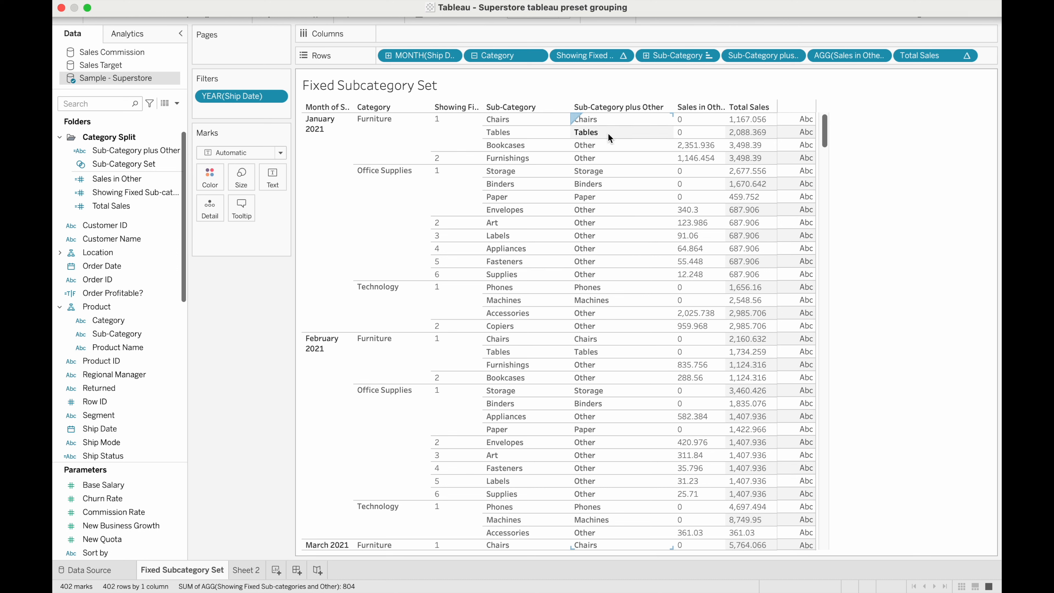
left_click_drag(588, 55, 245, 113)
left_click(413, 182)
left_click(648, 457)
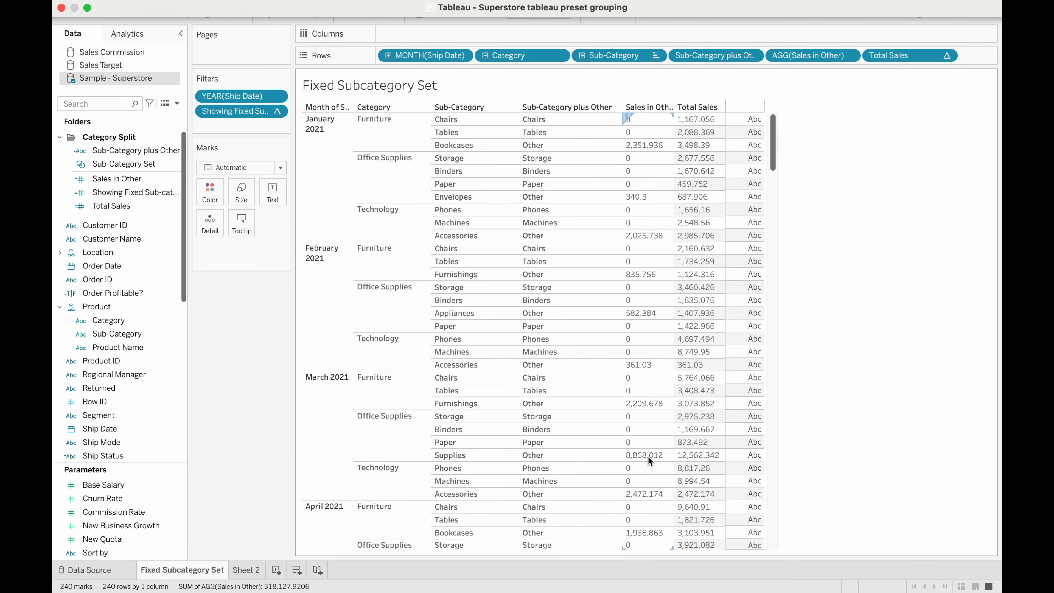
Step: Remove the Sales in Other field from the rows
left_click_drag(823, 57, 238, 345)
mouse_move(691, 235)
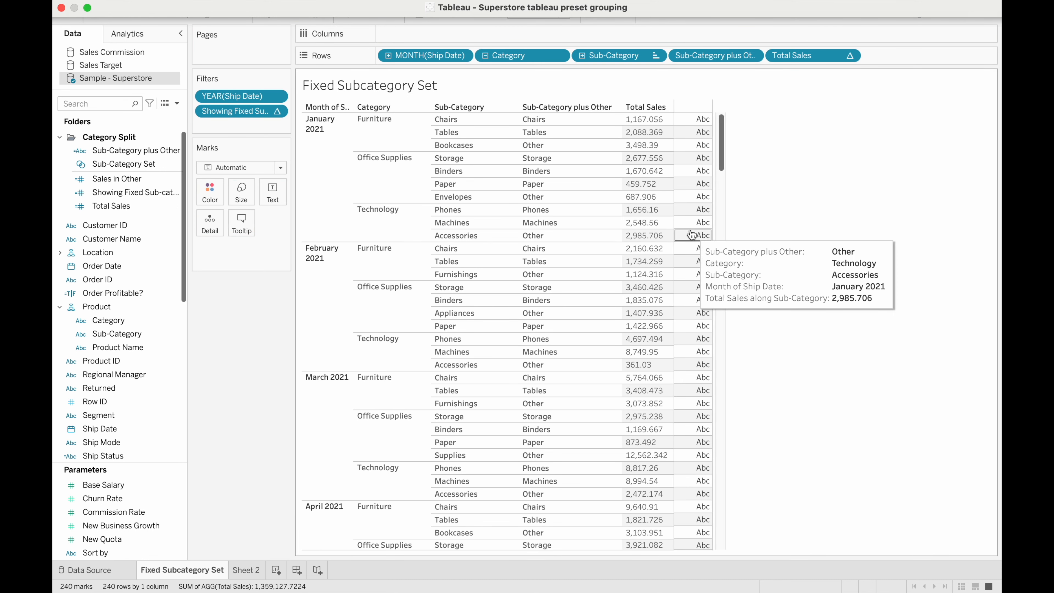